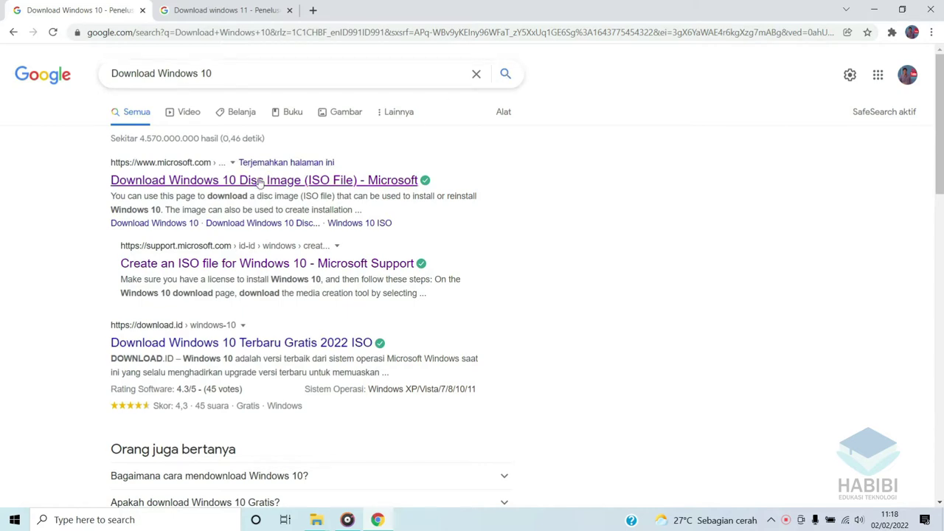
Open Microsoft's Windows 10 download page from the search results and download the media creation tool.
click(258, 182)
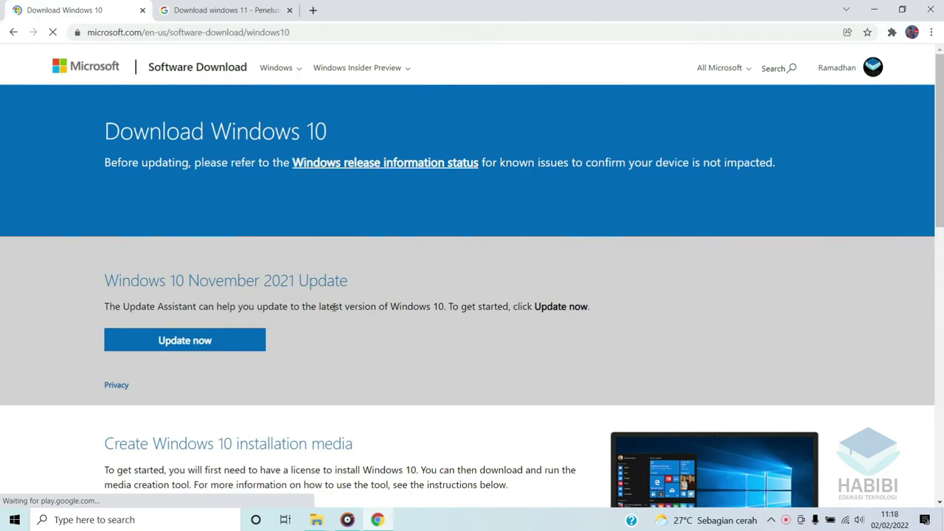
scroll(343, 310, down, 2)
scroll(343, 310, down, 2)
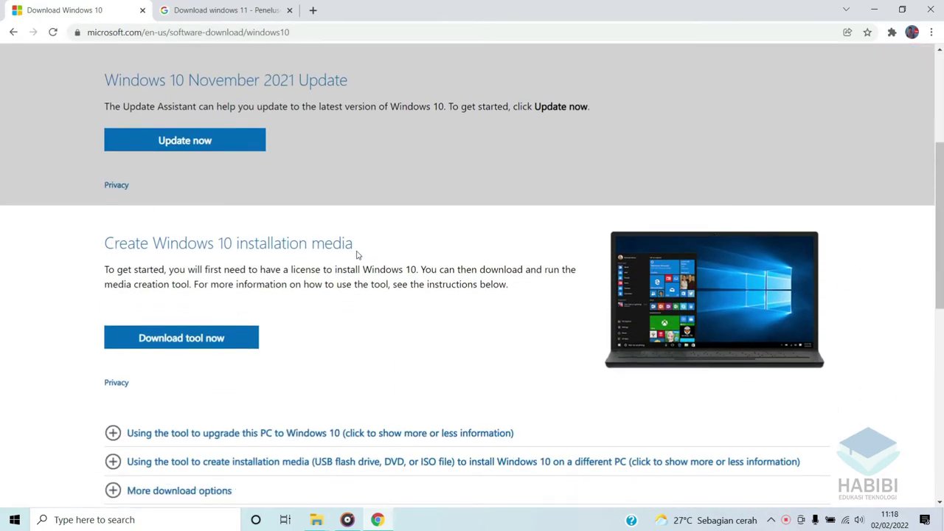
scroll(356, 255, down, 2)
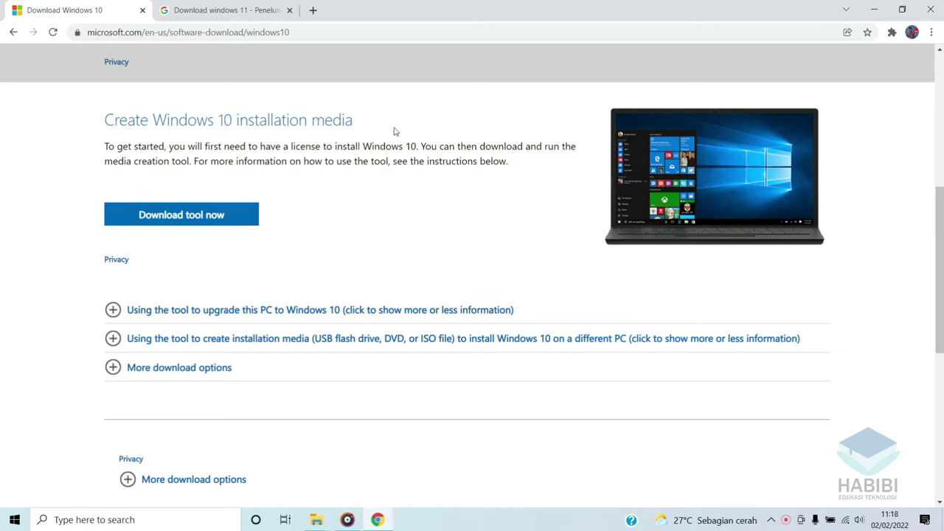
click(189, 219)
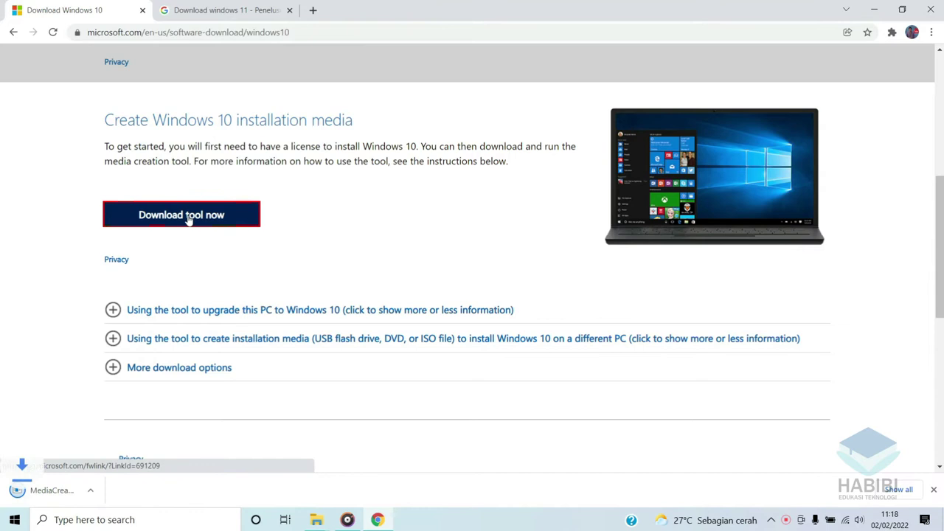
Run the downloaded Windows 10 media creation tool and accept its license terms.
click(132, 491)
click(190, 396)
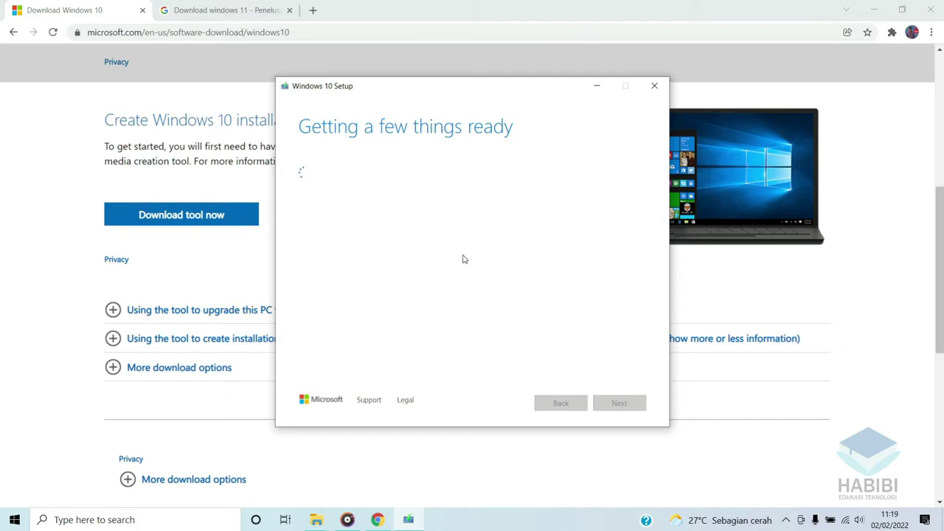
scroll(443, 256, down, 10)
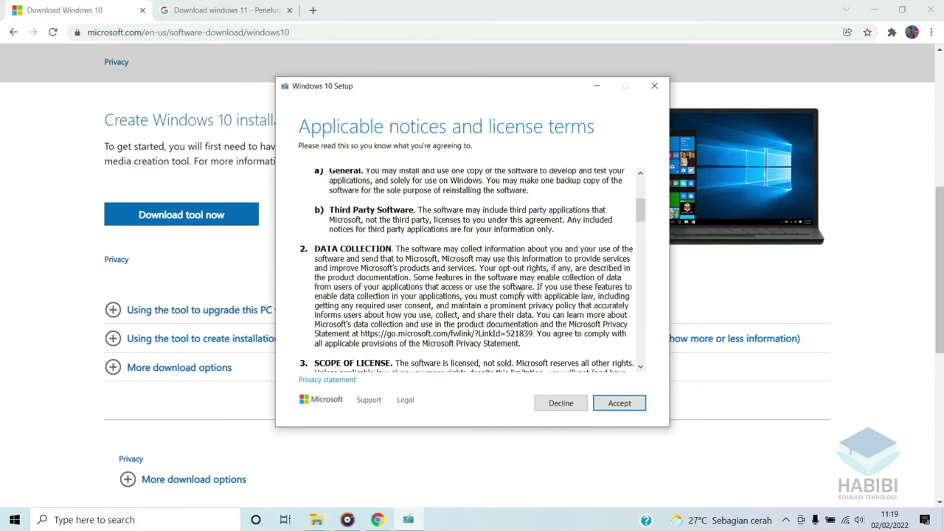
scroll(503, 253, down, 10)
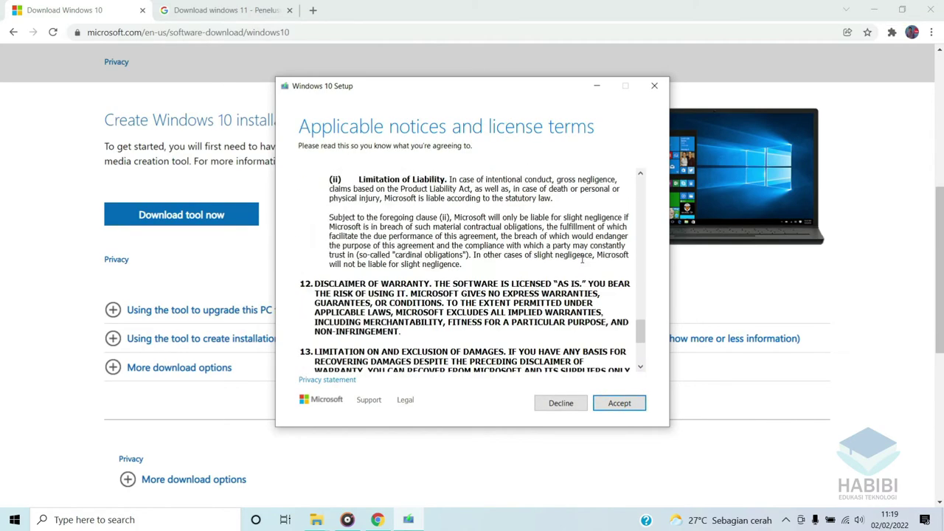
click(620, 402)
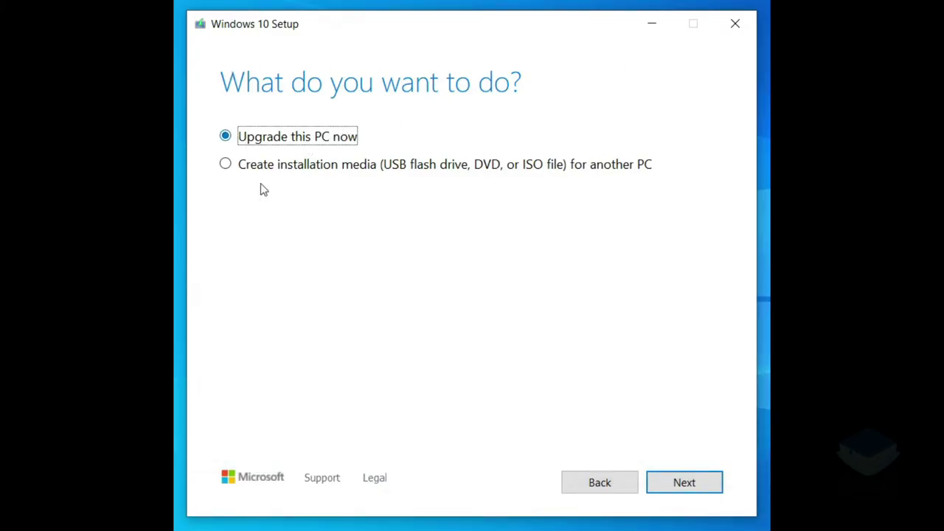
Choose to create installation media for another PC as an ISO file, keeping the recommended language, edition and architecture.
click(228, 168)
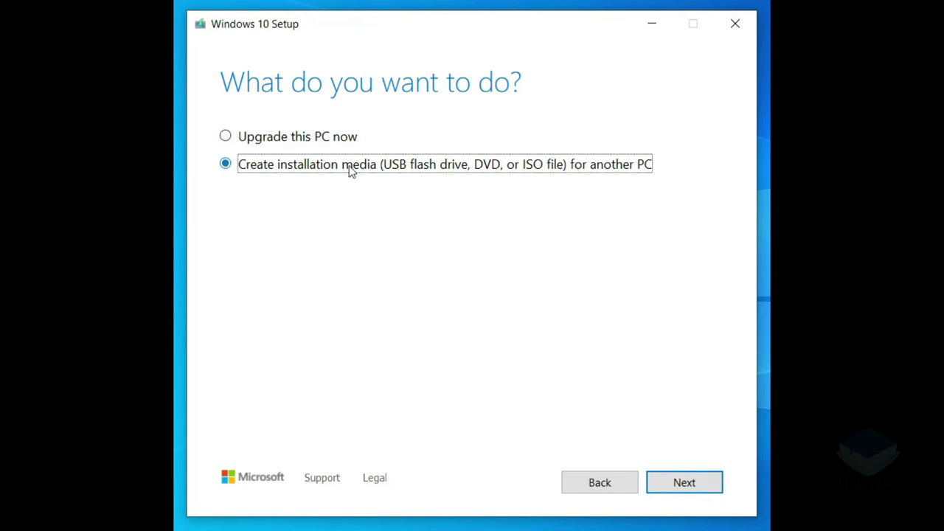
click(697, 485)
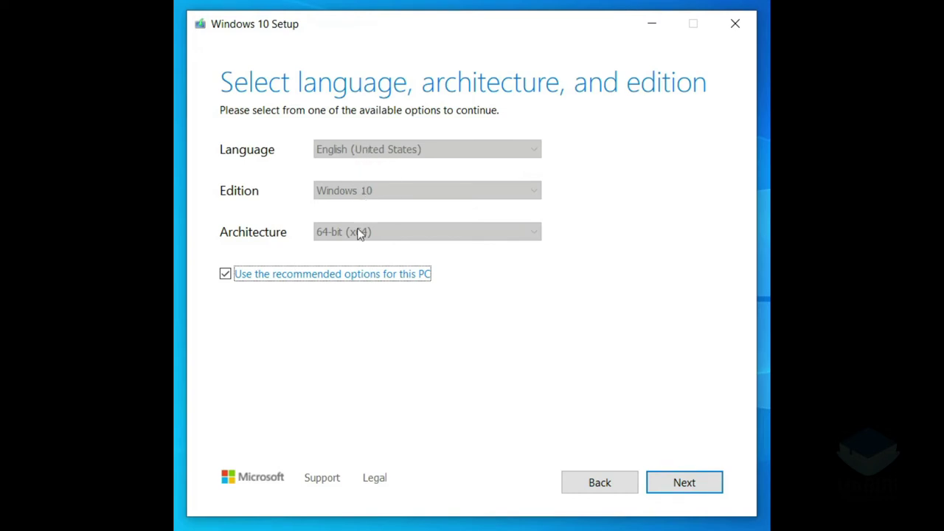
click(692, 492)
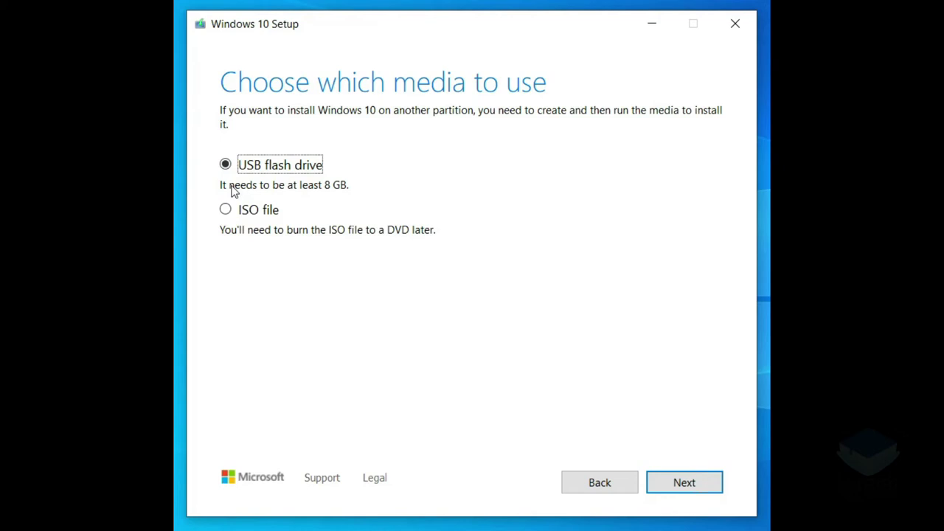
click(225, 210)
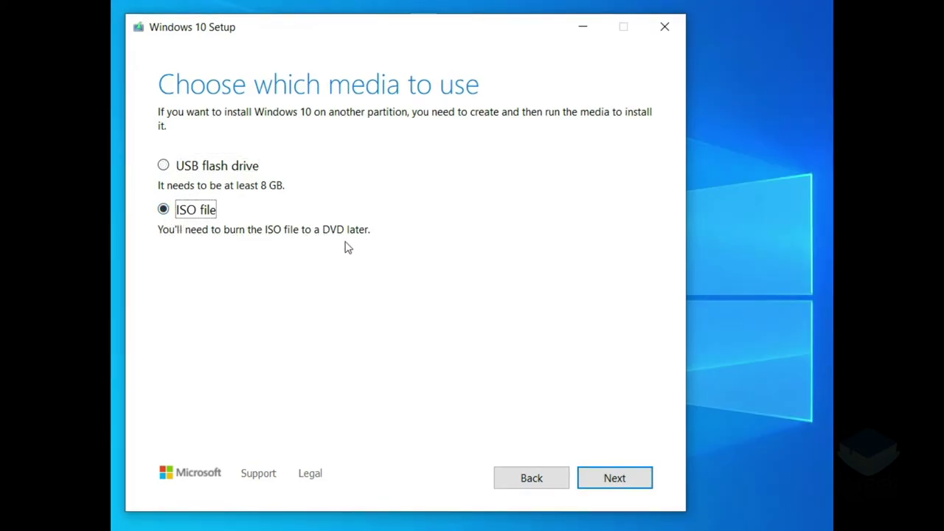
click(634, 485)
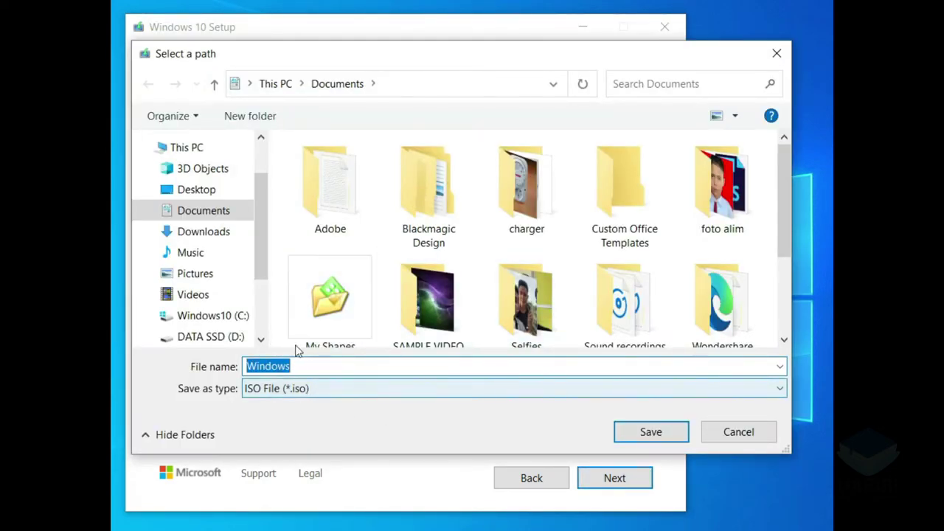
Save the ISO file as Windows in the ISO WINDOWS folder inside Downloads.
scroll(207, 191, up, 1)
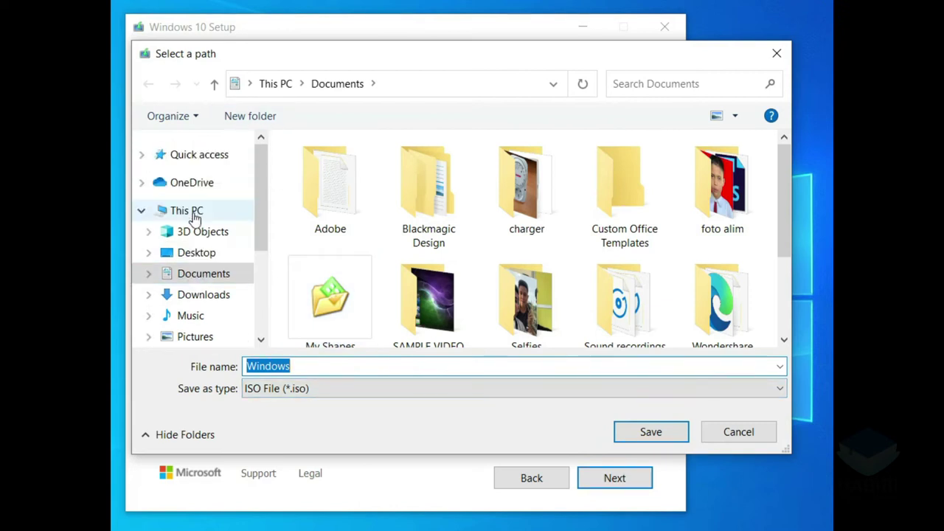
click(210, 295)
click(332, 194)
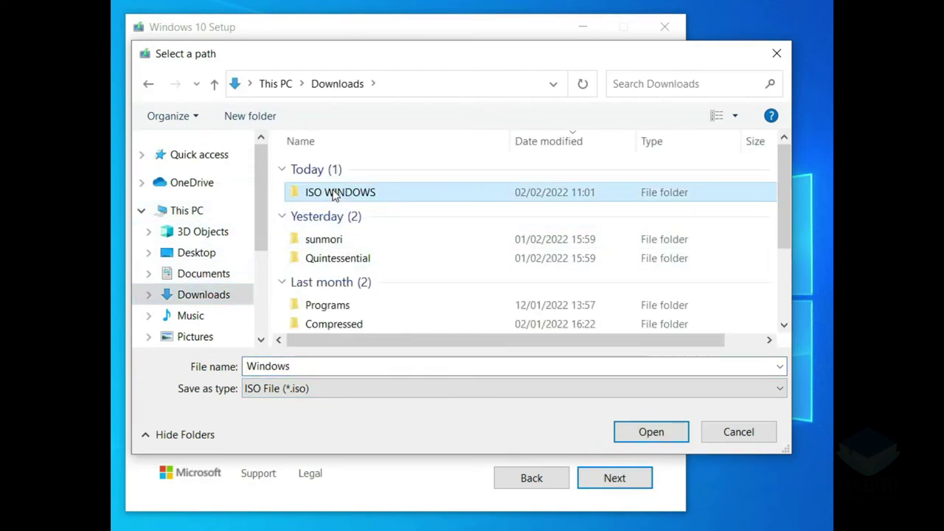
double_click(335, 193)
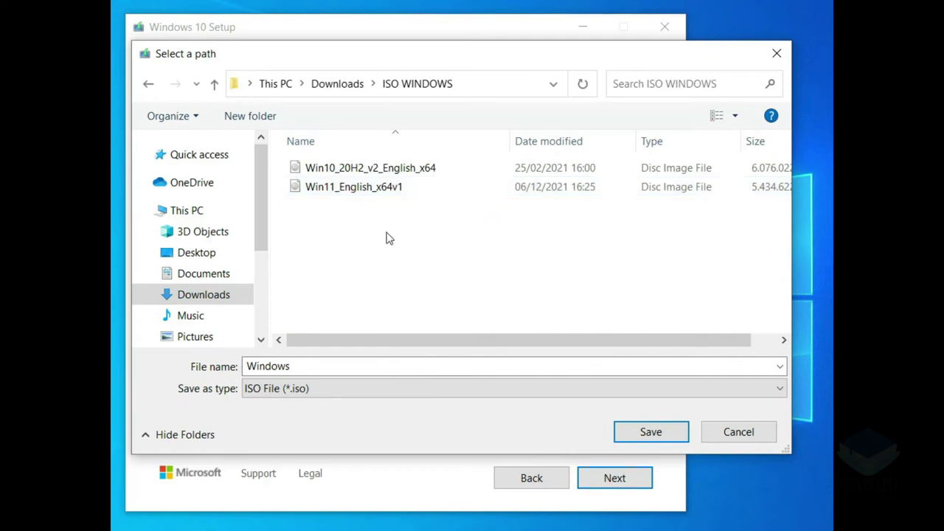
click(651, 433)
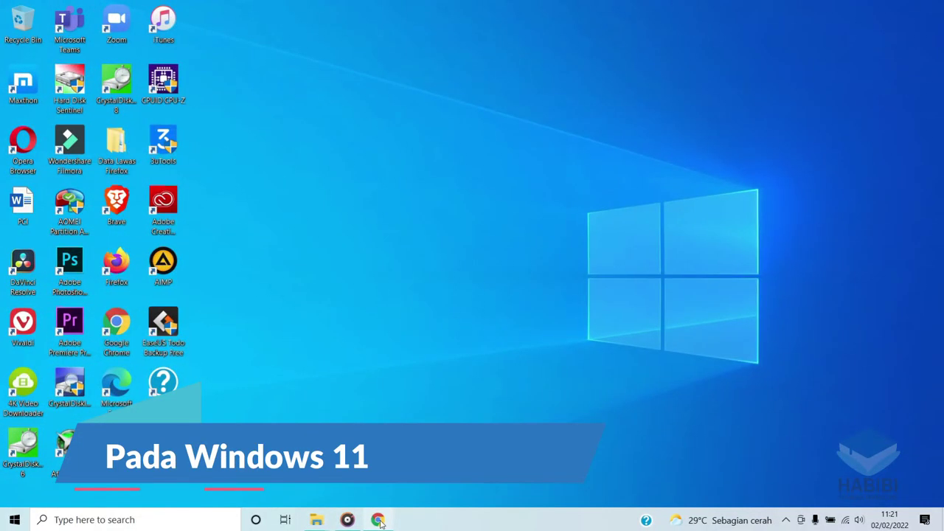
Switch to Chrome and open Microsoft's Download Windows 11 page from the Windows 11 search results.
click(377, 520)
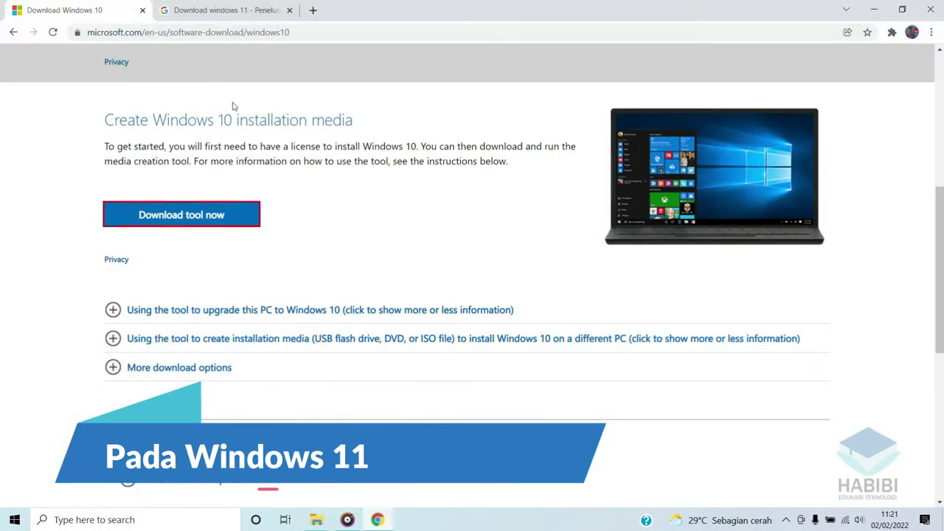
click(240, 11)
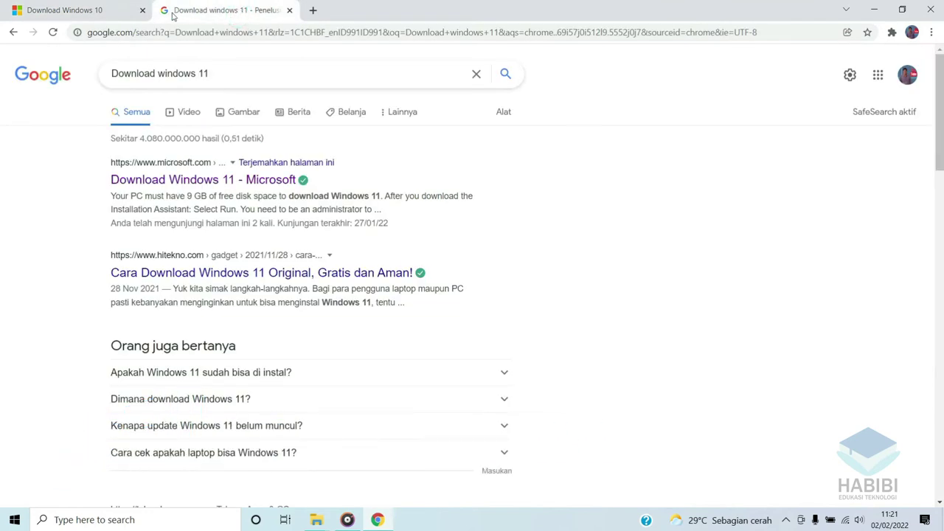
click(212, 182)
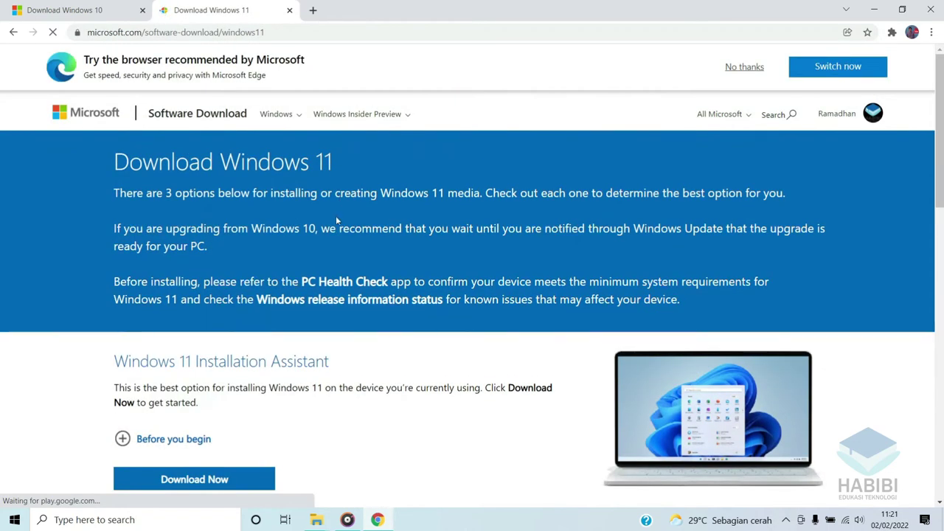
Select Windows 11 (multi-edition ISO) as the disk image and request its download.
scroll(364, 277, down, 3)
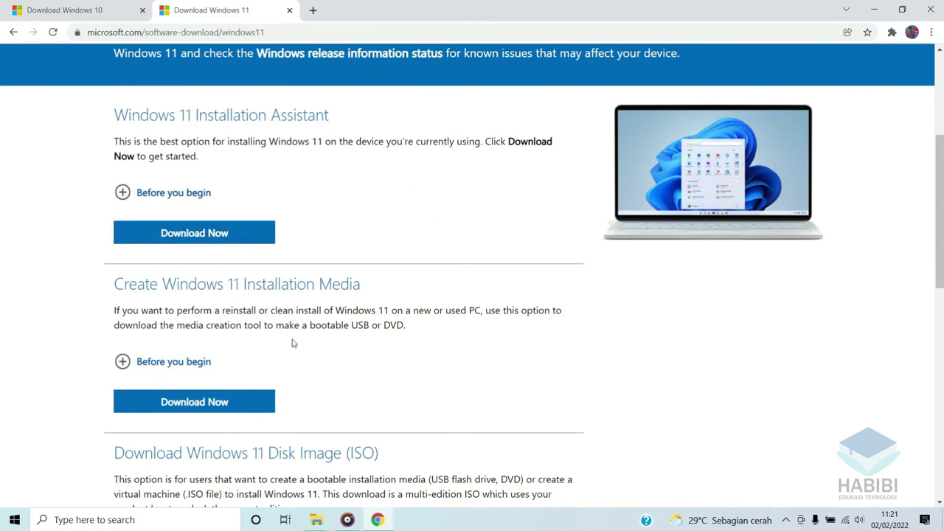
scroll(292, 342, down, 2)
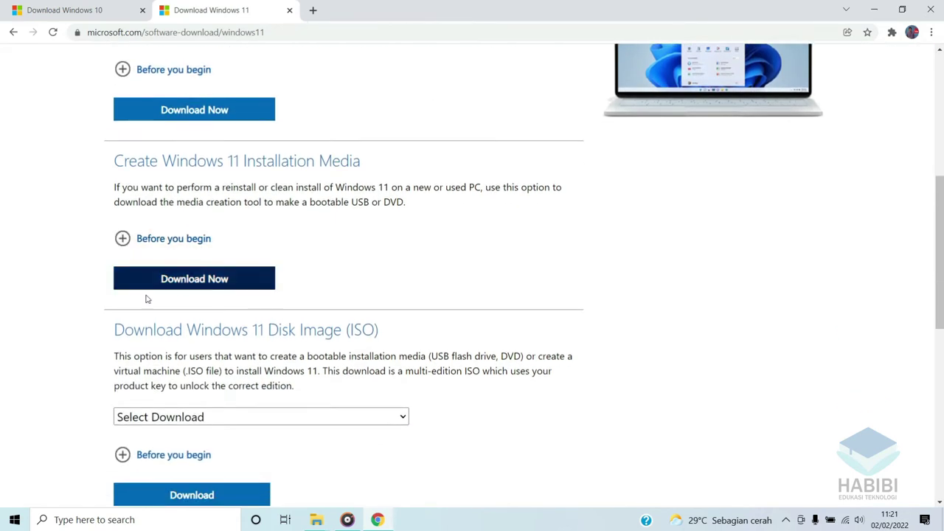
scroll(199, 353, down, 1)
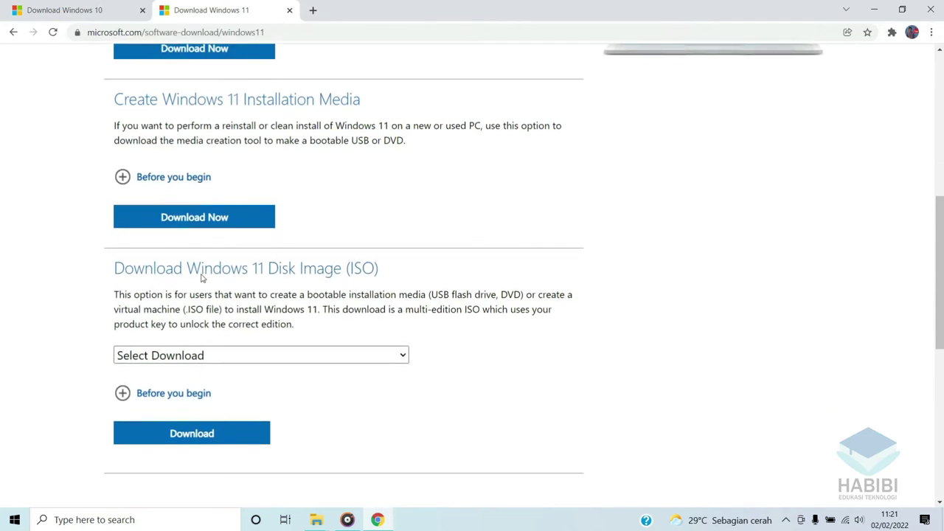
click(228, 357)
click(229, 357)
click(230, 356)
click(215, 390)
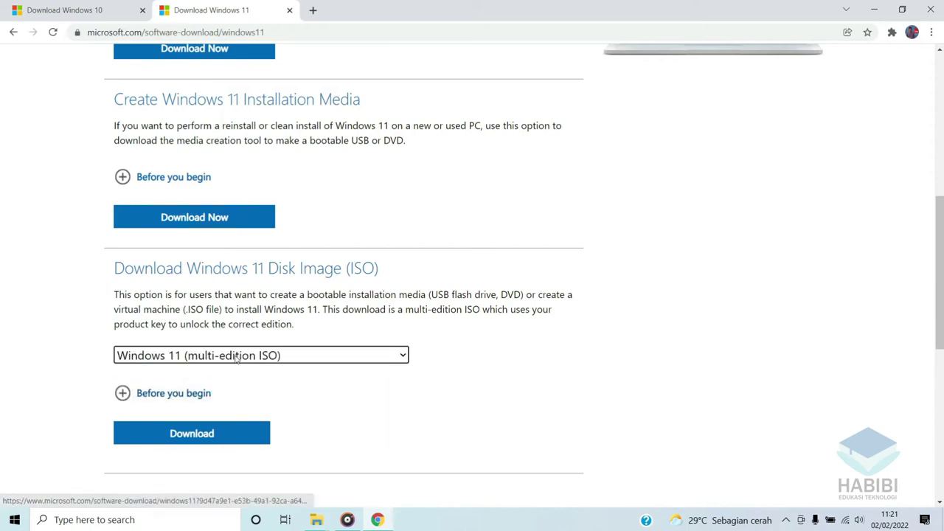
Set the Windows 11 ISO's product language to English and confirm the choice.
scroll(216, 258, up, 2)
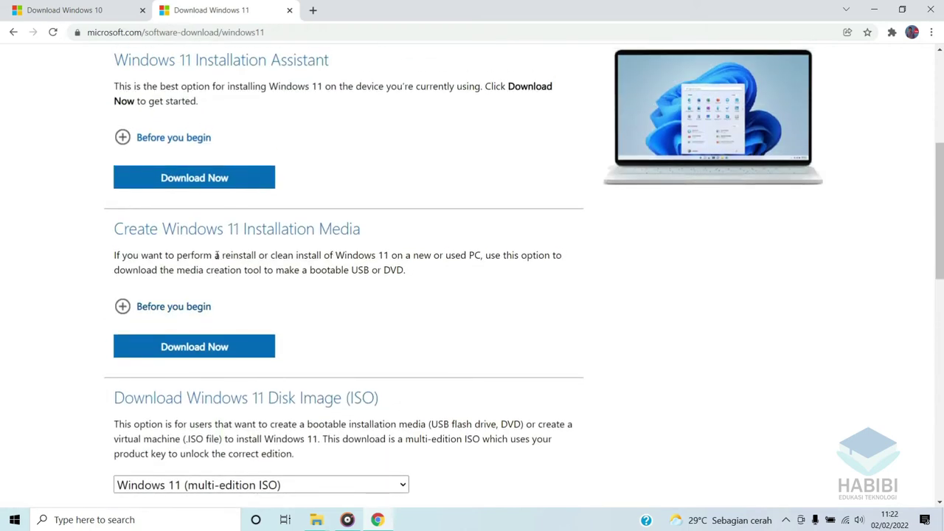
scroll(231, 272, down, 5)
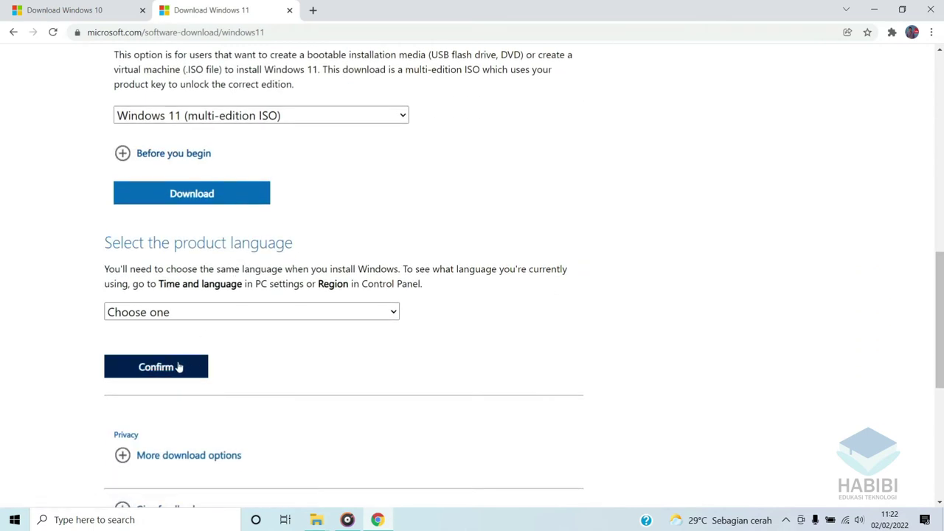
click(195, 313)
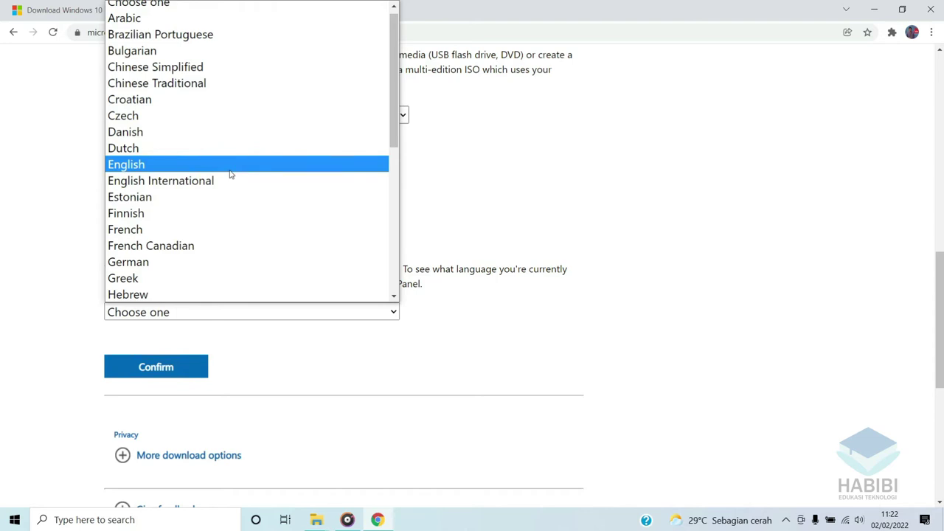
scroll(398, 116, down, 3)
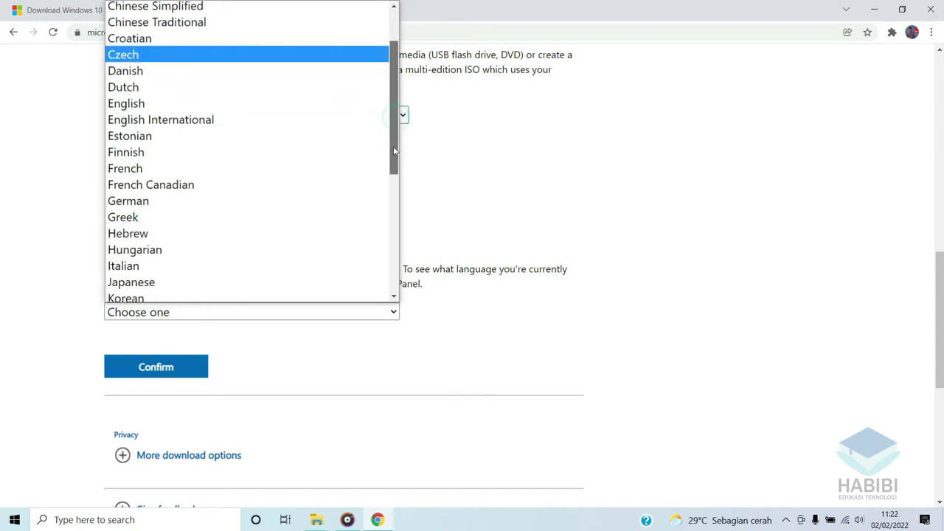
scroll(393, 169, up, 3)
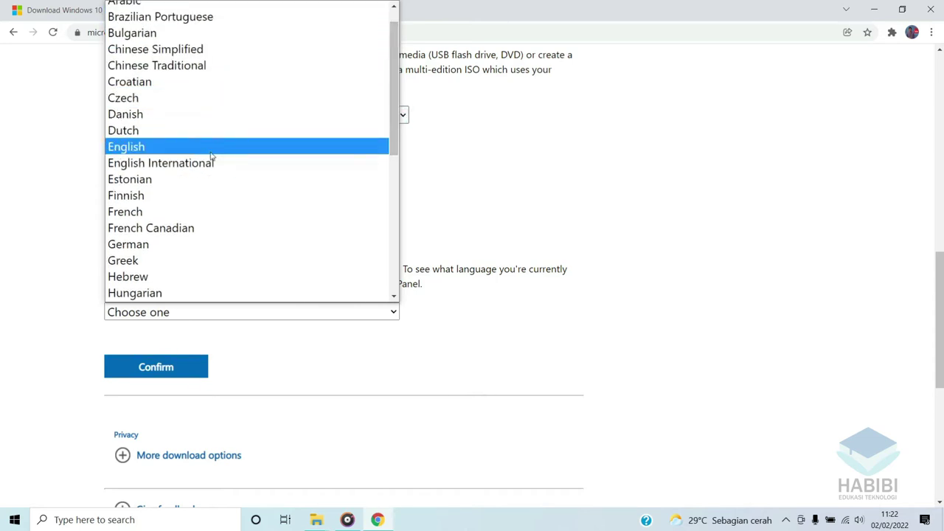
click(155, 145)
click(175, 367)
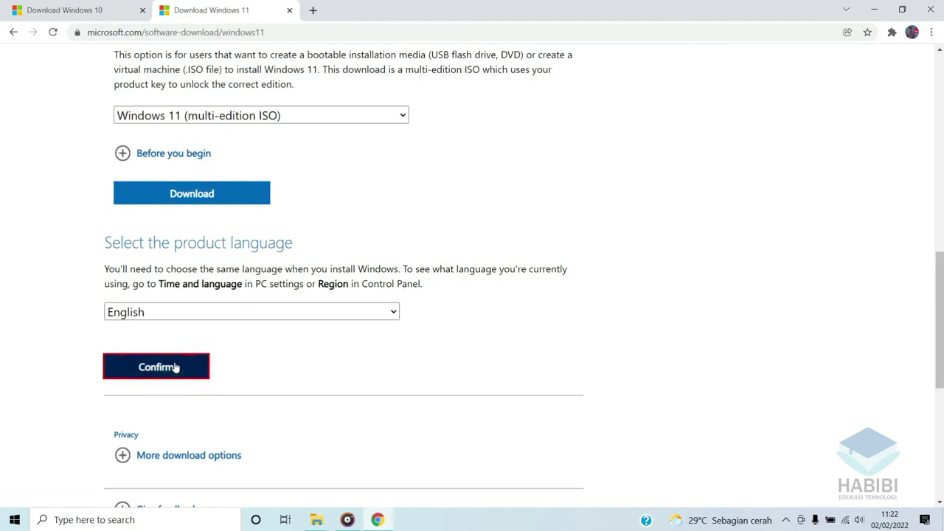
Download the 64-bit Windows 11 English disk image.
scroll(417, 292, down, 2)
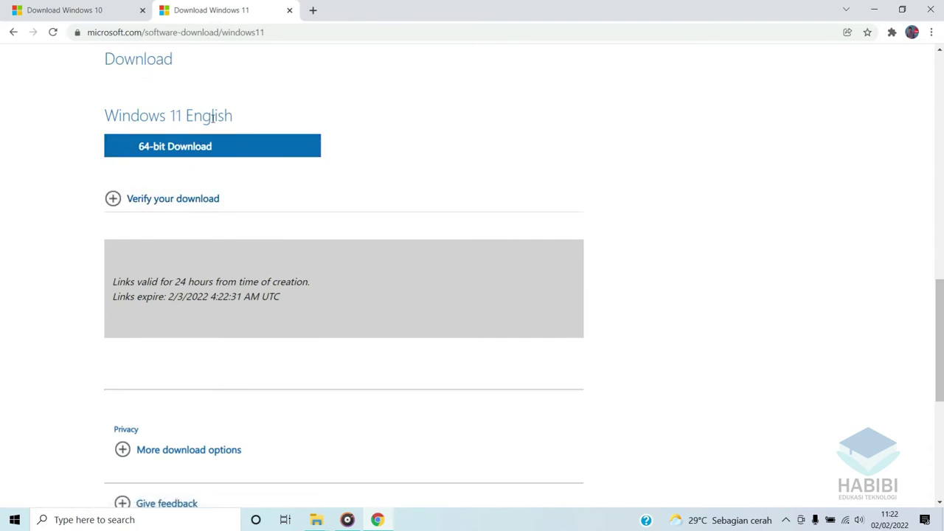
scroll(157, 149, up, 1)
click(176, 208)
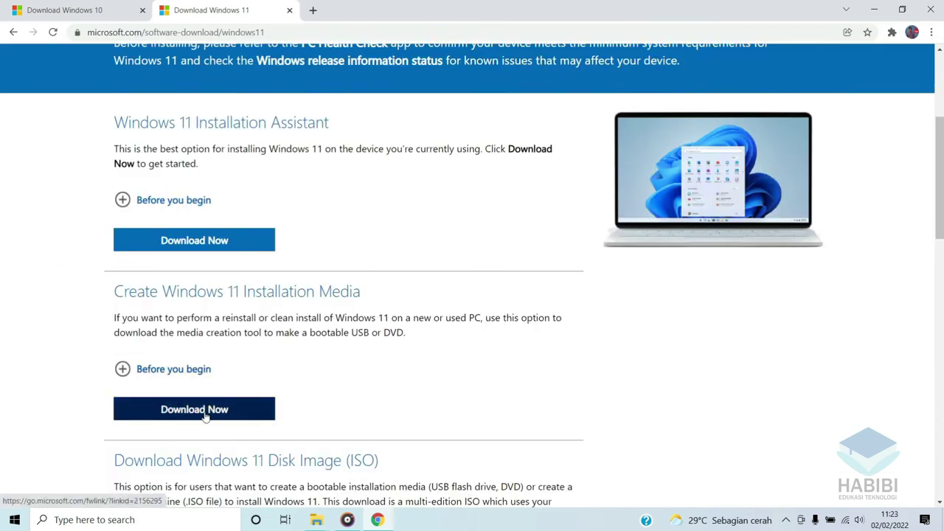
Download the Windows 11 media creation tool and proceed through its license terms and recommended language and edition options.
click(204, 413)
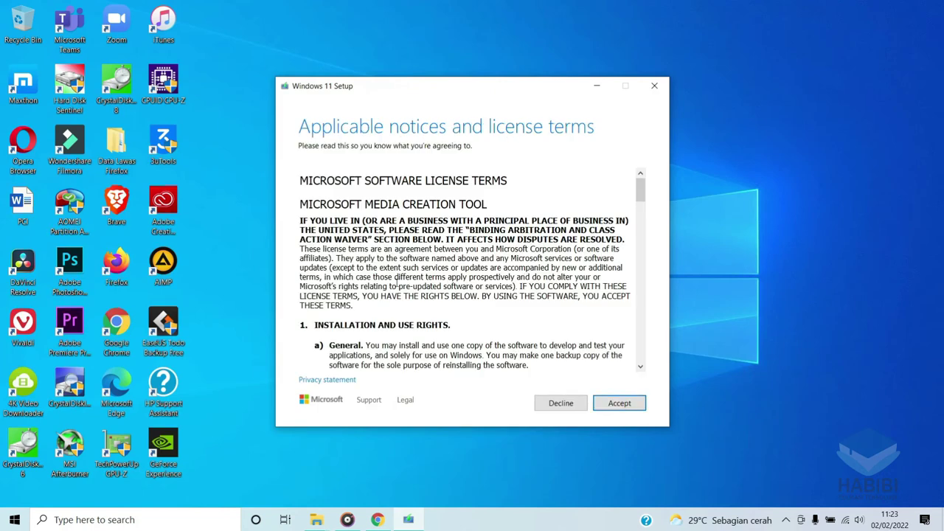
click(622, 408)
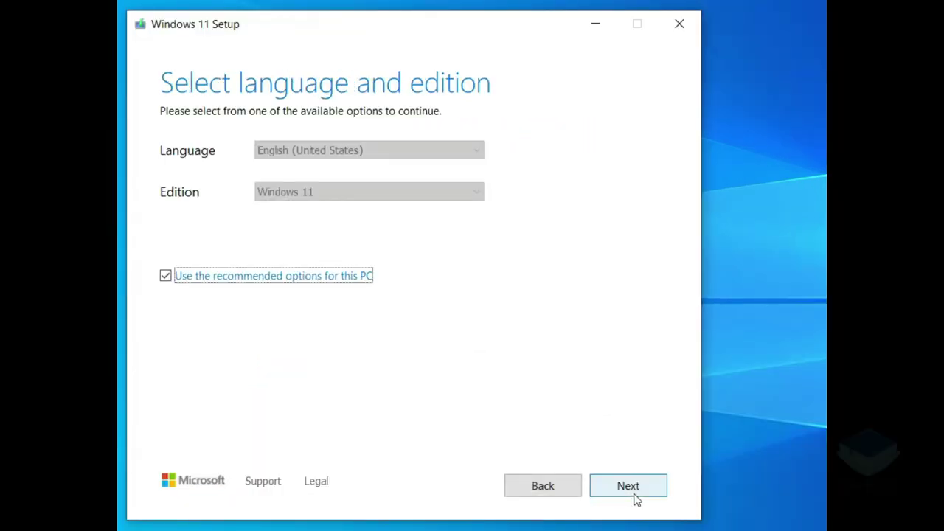
click(629, 491)
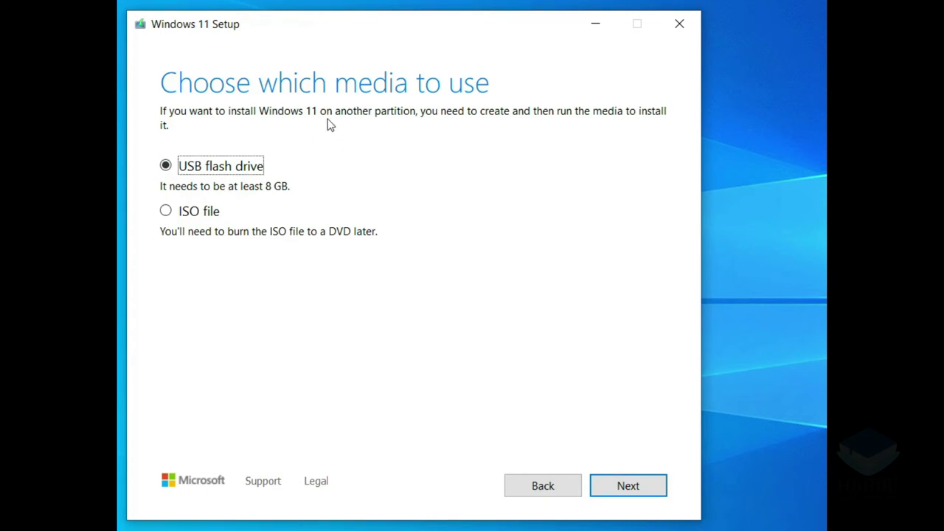
Choose ISO file as the Windows 11 installation media, proceed to its save location, and cancel the save.
click(171, 210)
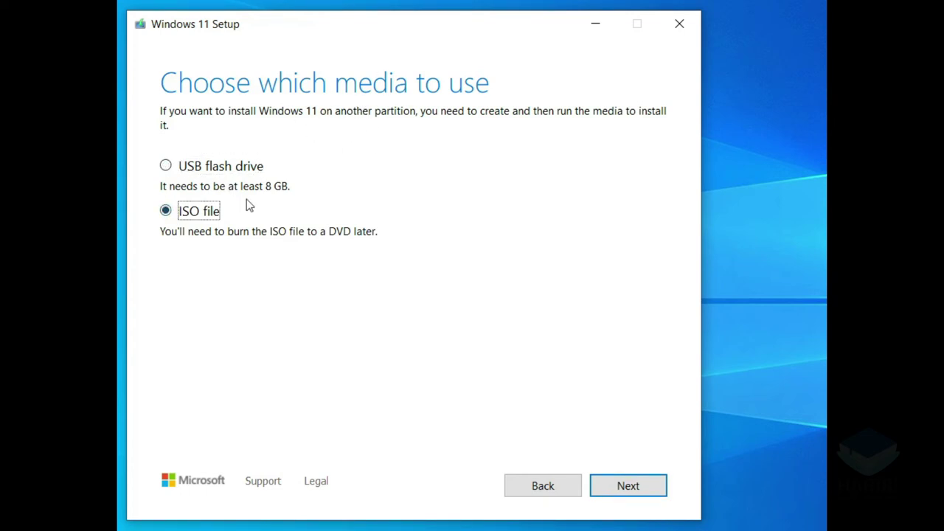
click(646, 491)
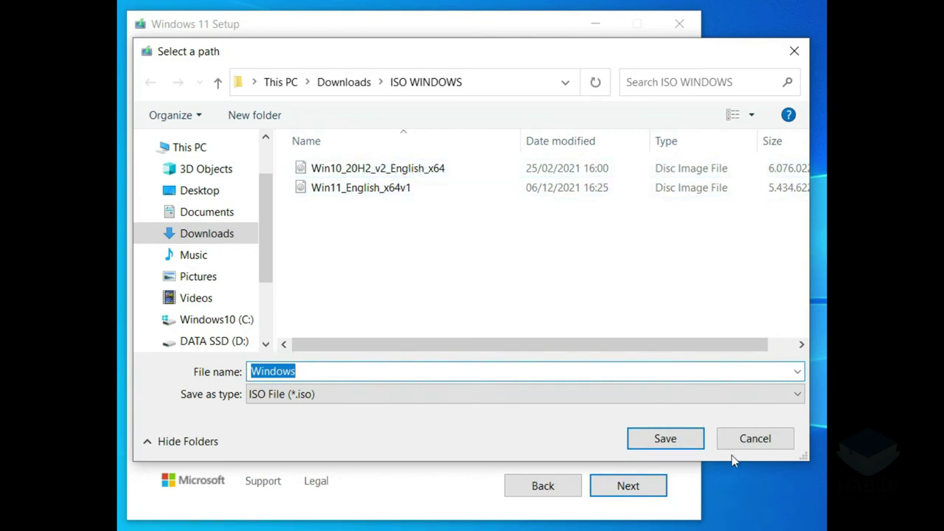
click(754, 441)
Check the downloaded Windows 10 and Windows 11 disc images in the ISO WINDOWS folder.
click(243, 168)
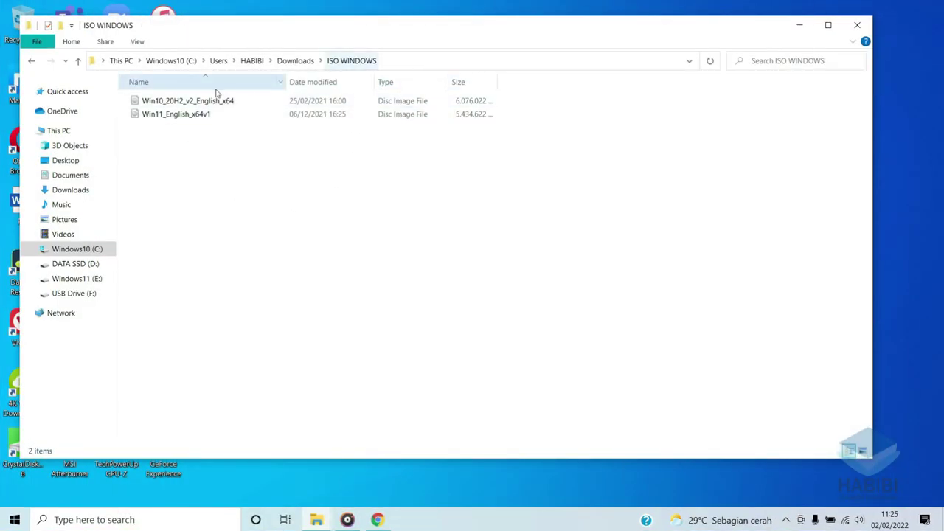
click(197, 104)
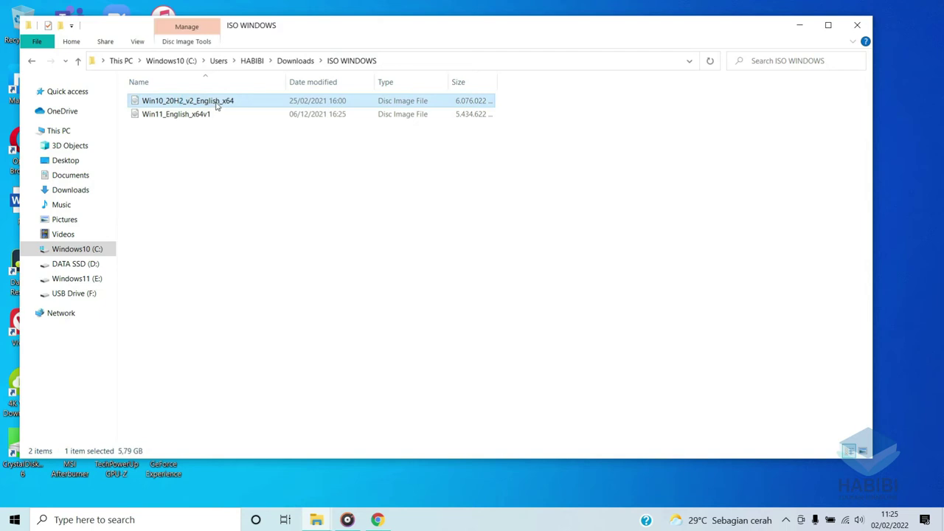
click(208, 113)
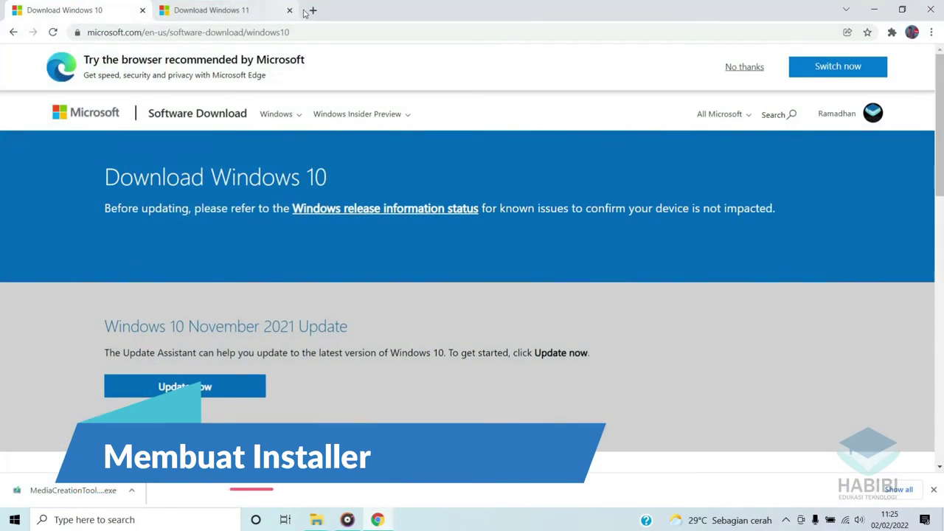
Search the web for "rufus" in a new browser tab and open the official rufus.ie site.
click(308, 10)
text(rufus)
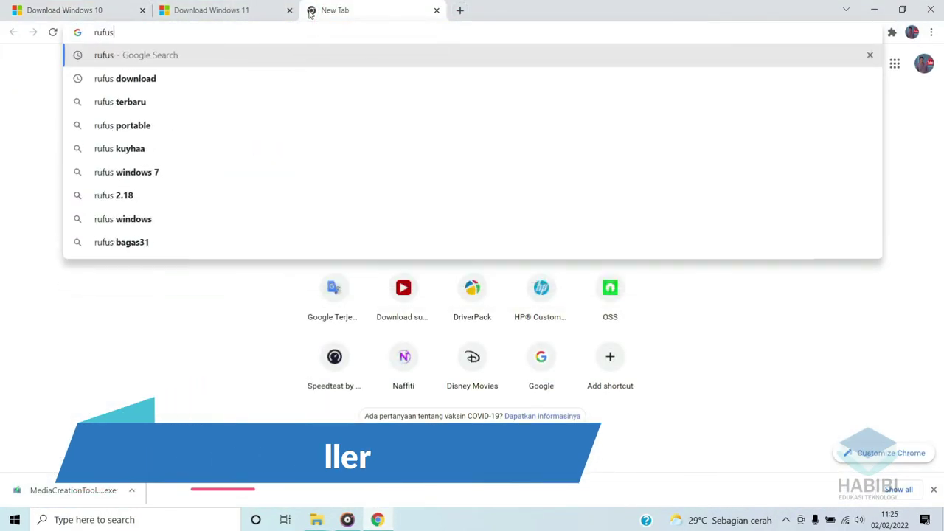
key(Return)
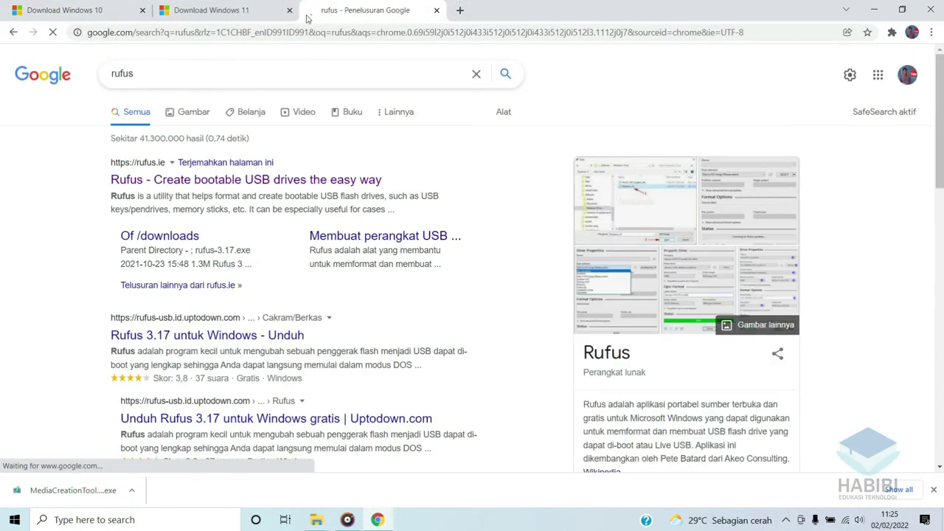
click(267, 185)
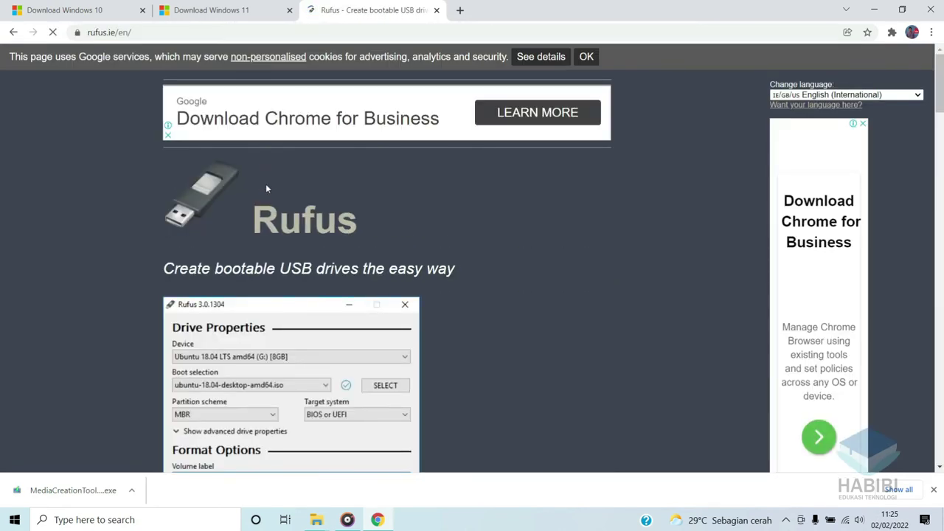
Download the standard Rufus 3.17 release from the site's Download section.
scroll(353, 258, down, 8)
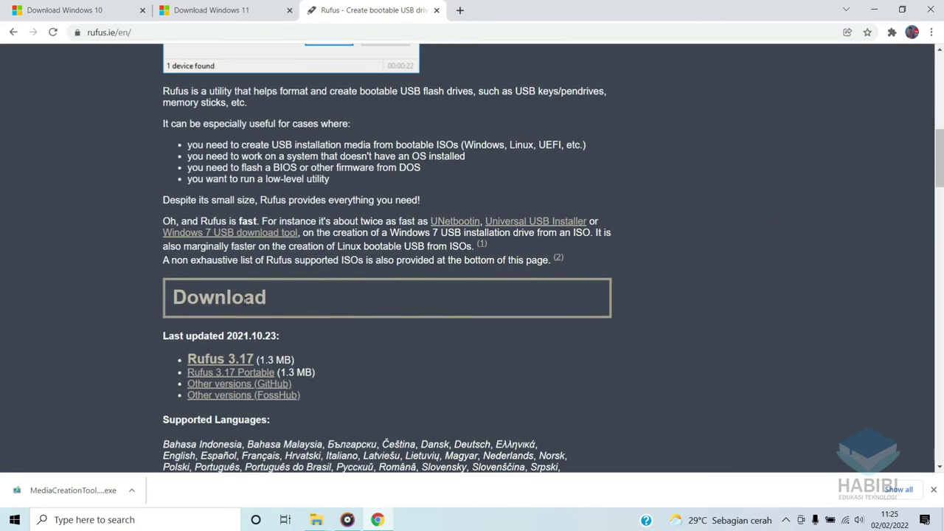
scroll(245, 298, down, 1)
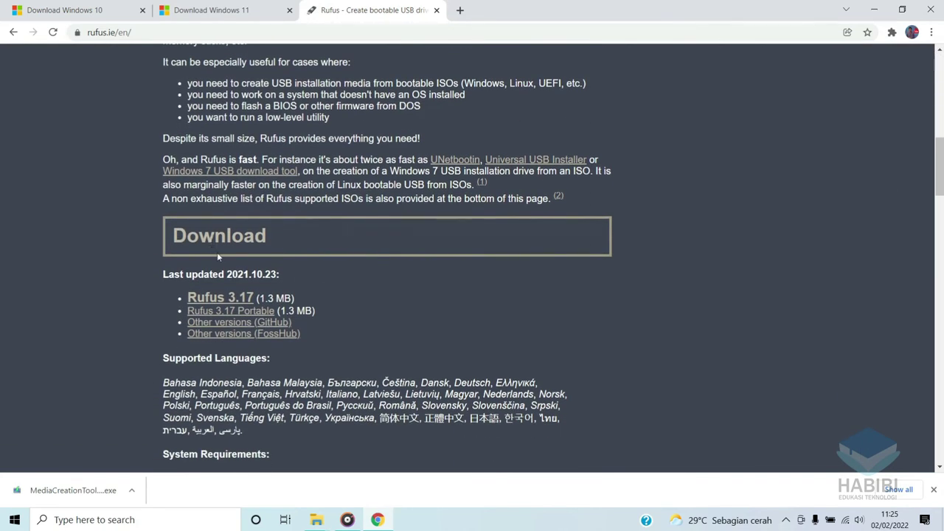
click(248, 295)
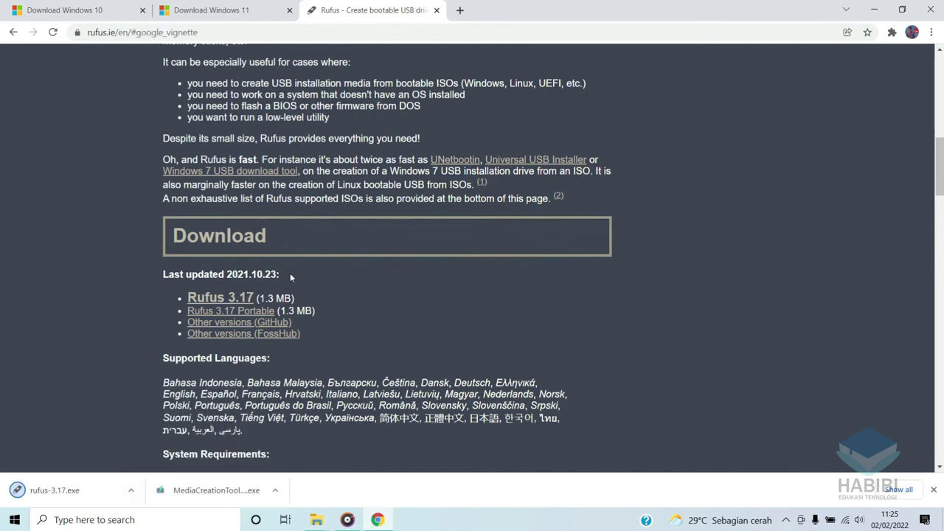
Launch rufus-3.17 from the Downloads folder and decline its online update checks.
click(130, 490)
click(147, 450)
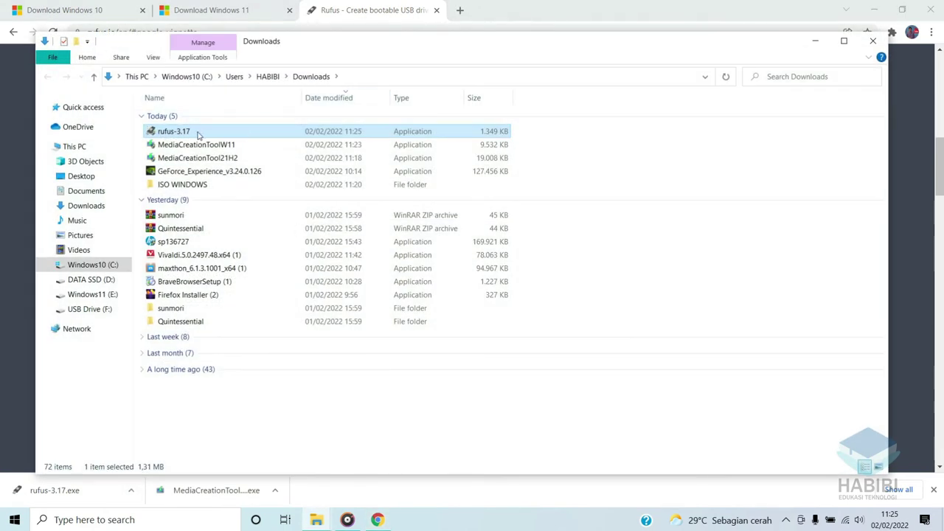
click(876, 10)
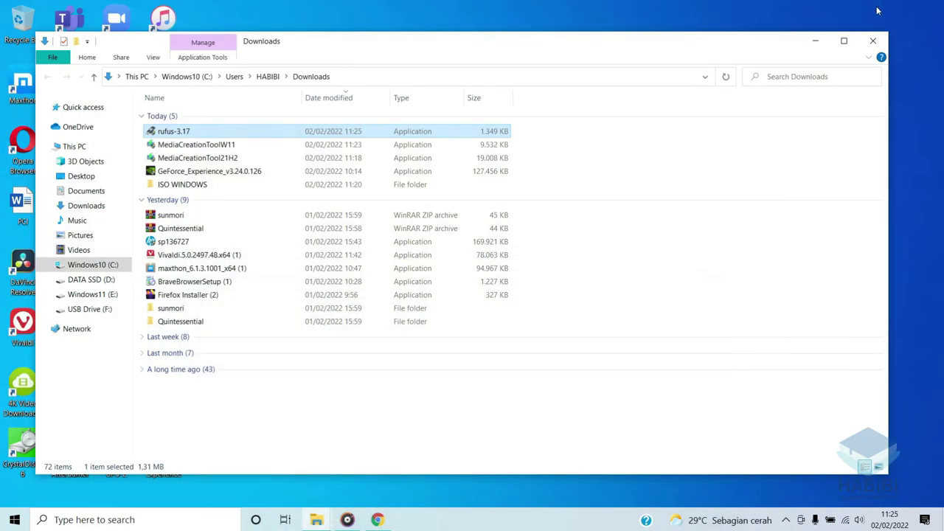
double_click(290, 134)
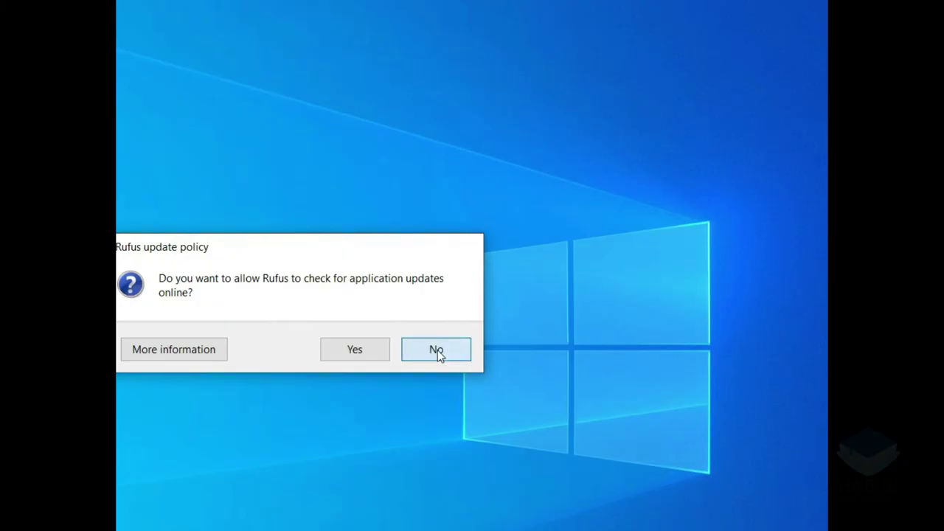
click(437, 350)
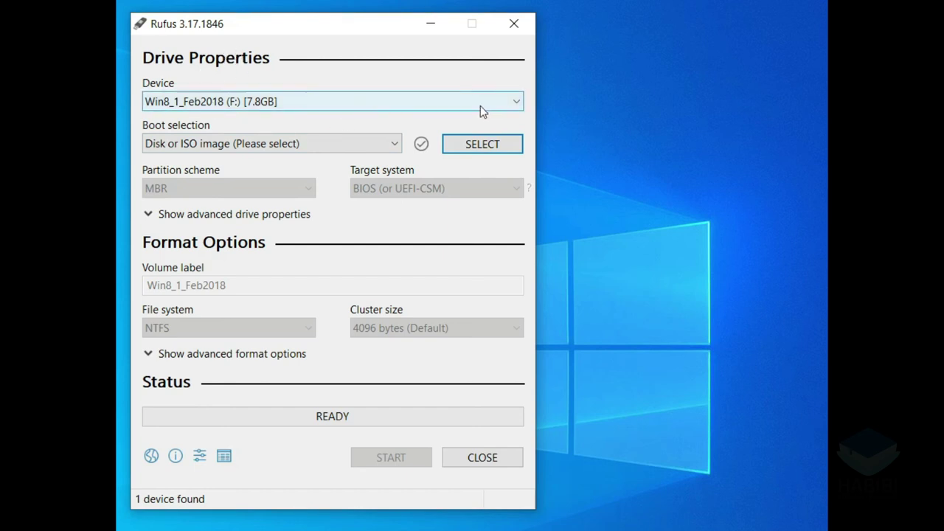
Load Win10_20H2_v2_English_x64 from the ISO WINDOWS folder as the Rufus boot image.
click(495, 146)
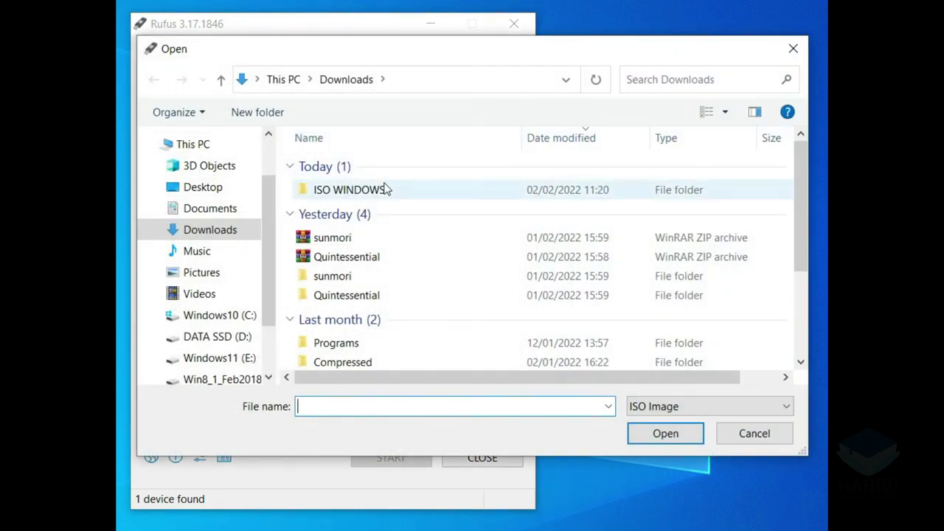
double_click(385, 189)
click(391, 168)
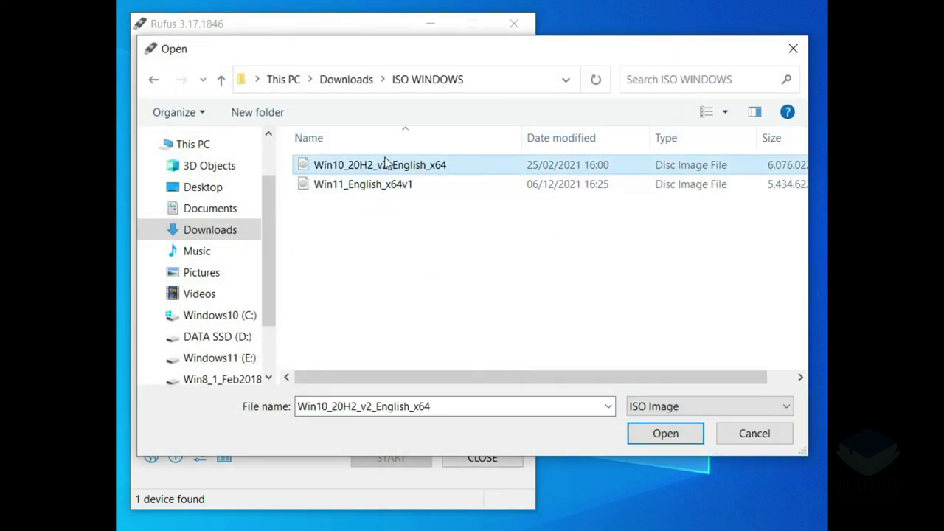
click(410, 188)
click(417, 169)
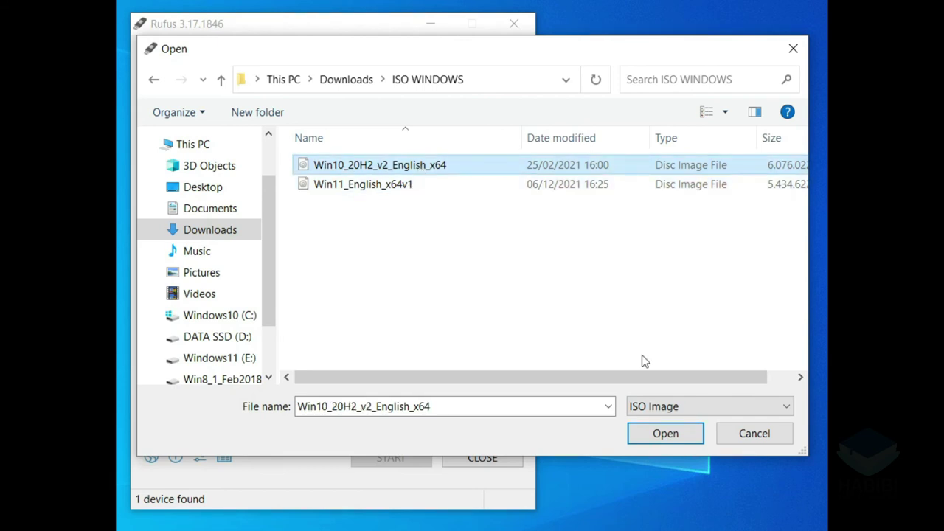
click(680, 438)
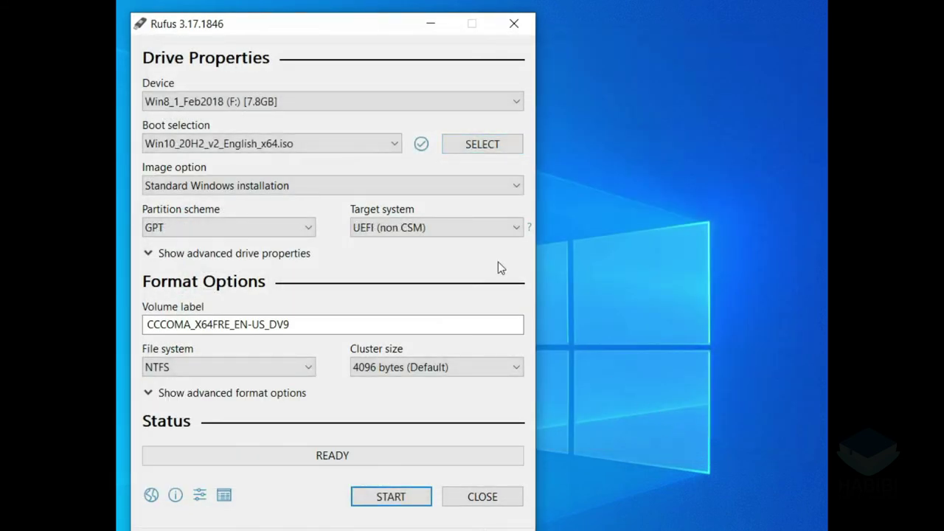
Keep the GPT partition scheme and start writing the Windows 10 installer to the USB drive, accepting erasure of its data.
click(210, 229)
click(236, 257)
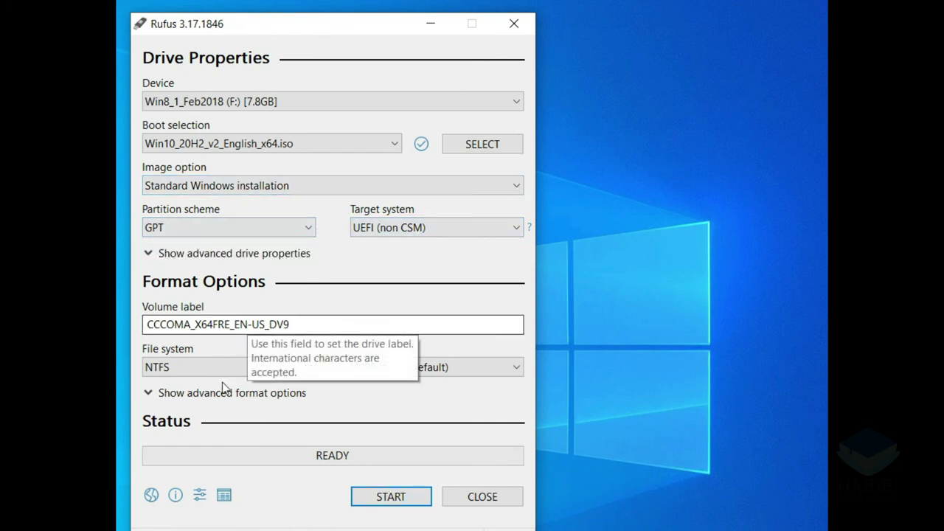
click(392, 497)
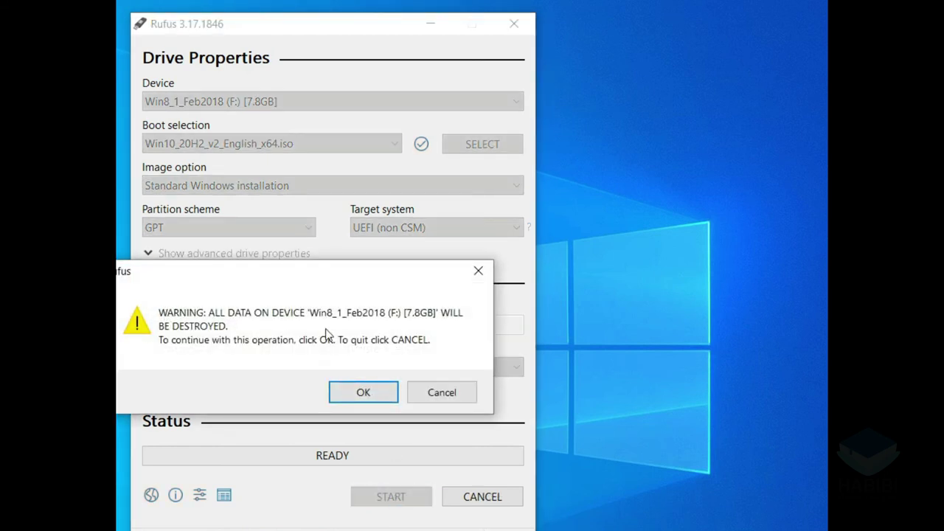
click(373, 391)
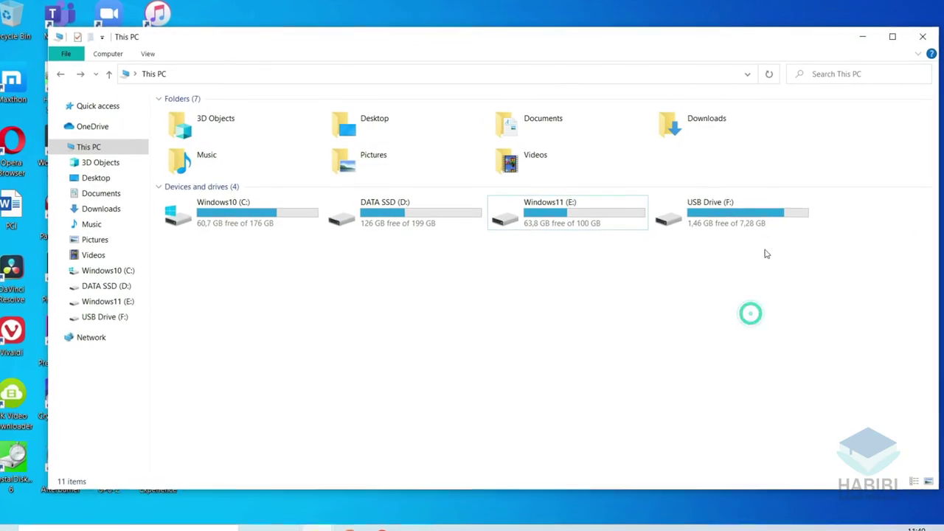
Open USB Drive (F:) in File Explorer to check the installer files written to it.
double_click(764, 221)
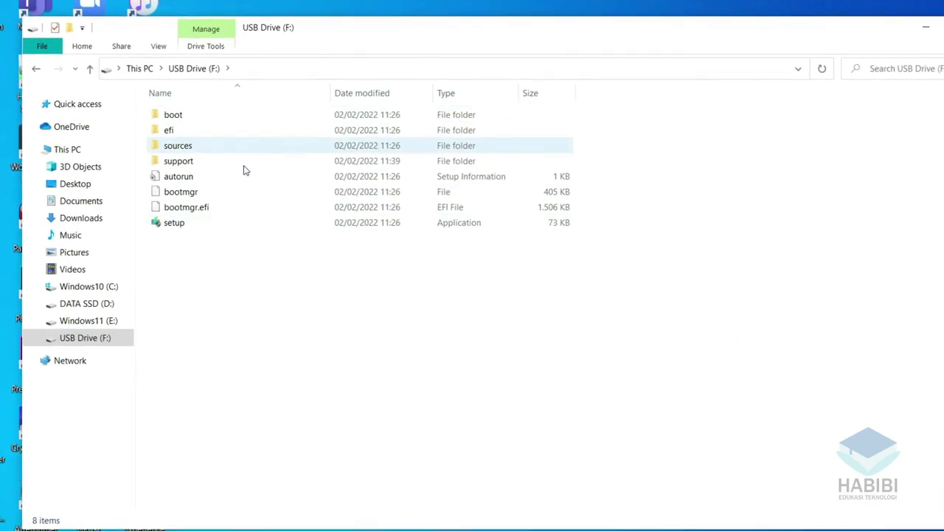